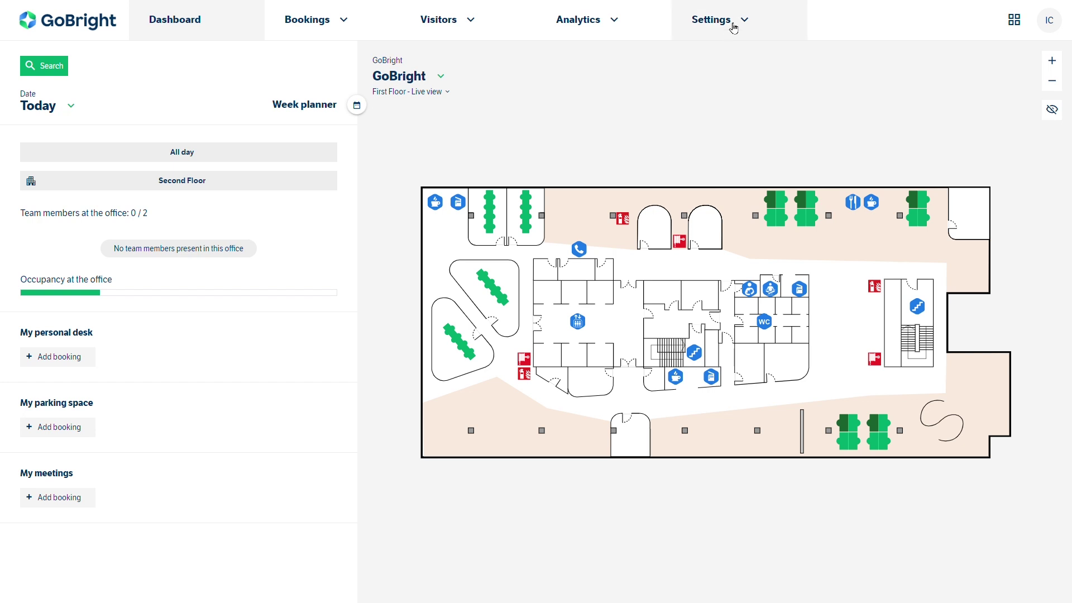
# Step: Go to the Visit settings and open the 'Configuration' entry for editing
pyautogui.click(734, 28)
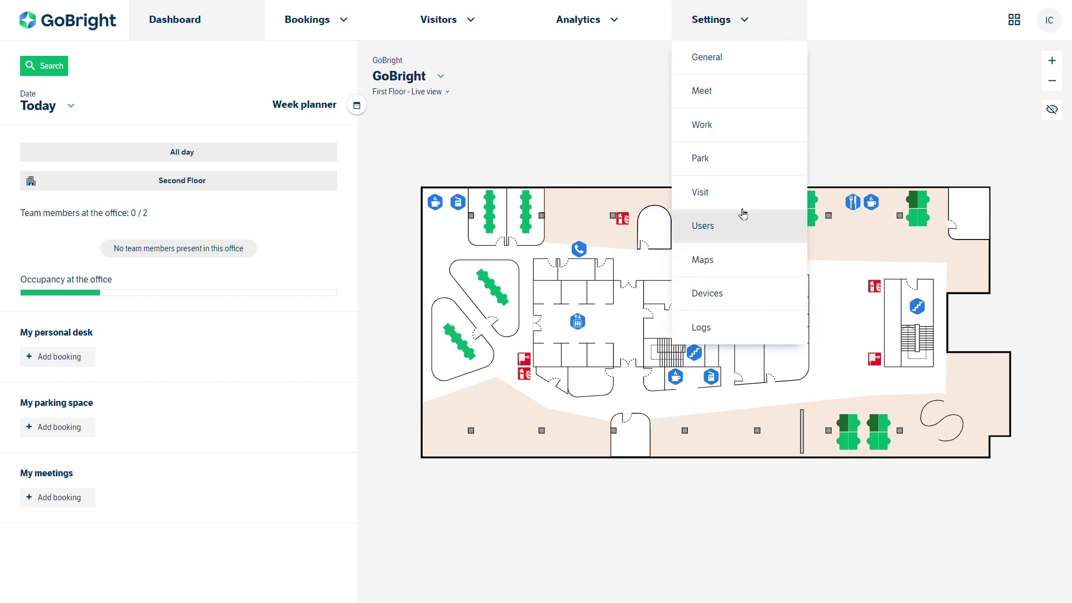
pyautogui.click(715, 200)
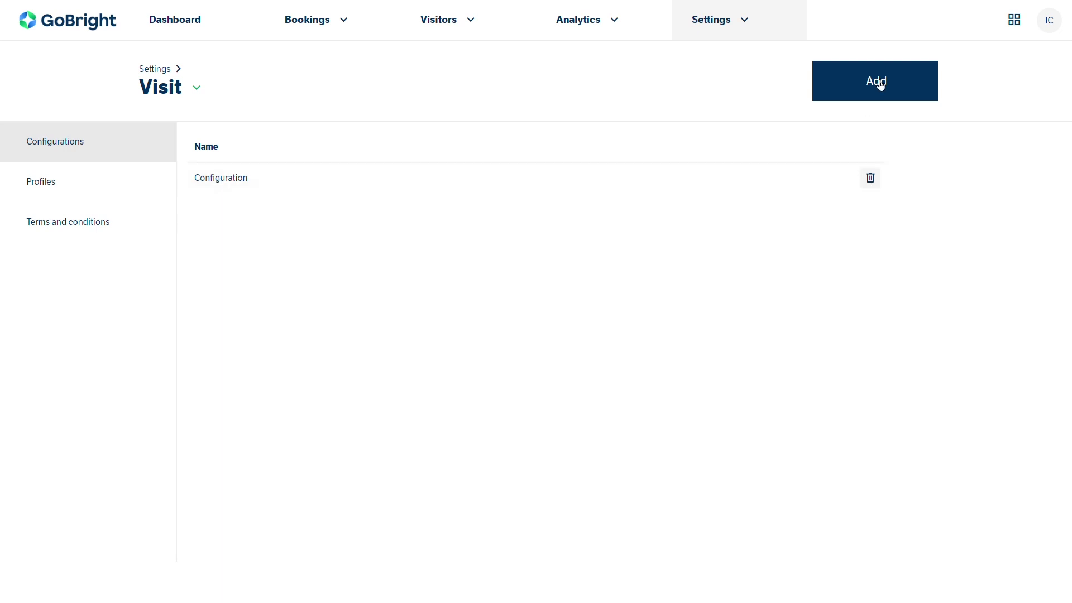
pyautogui.click(229, 183)
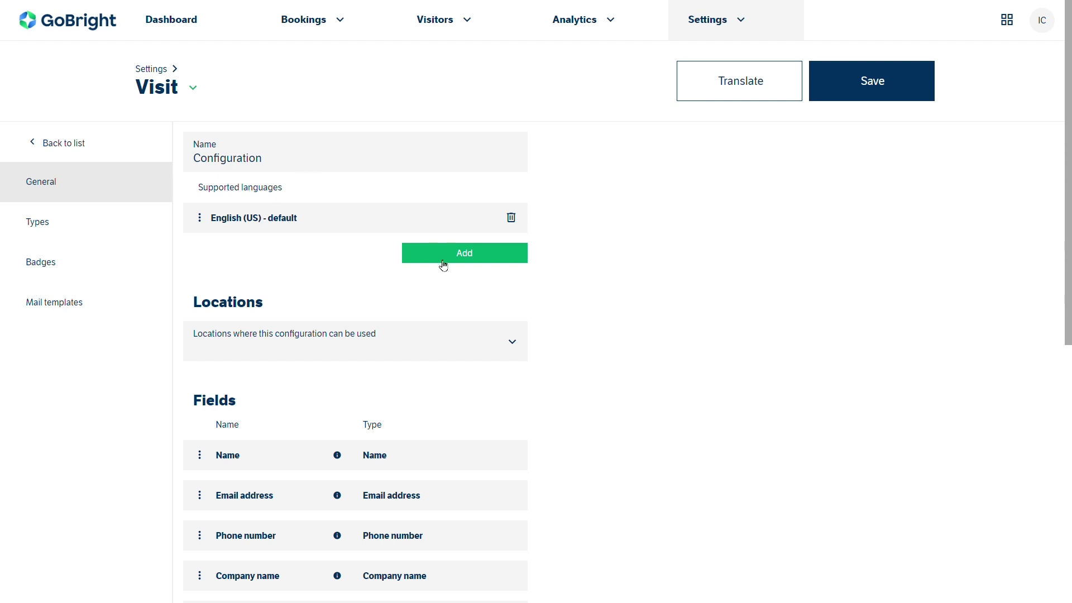
pyautogui.click(466, 261)
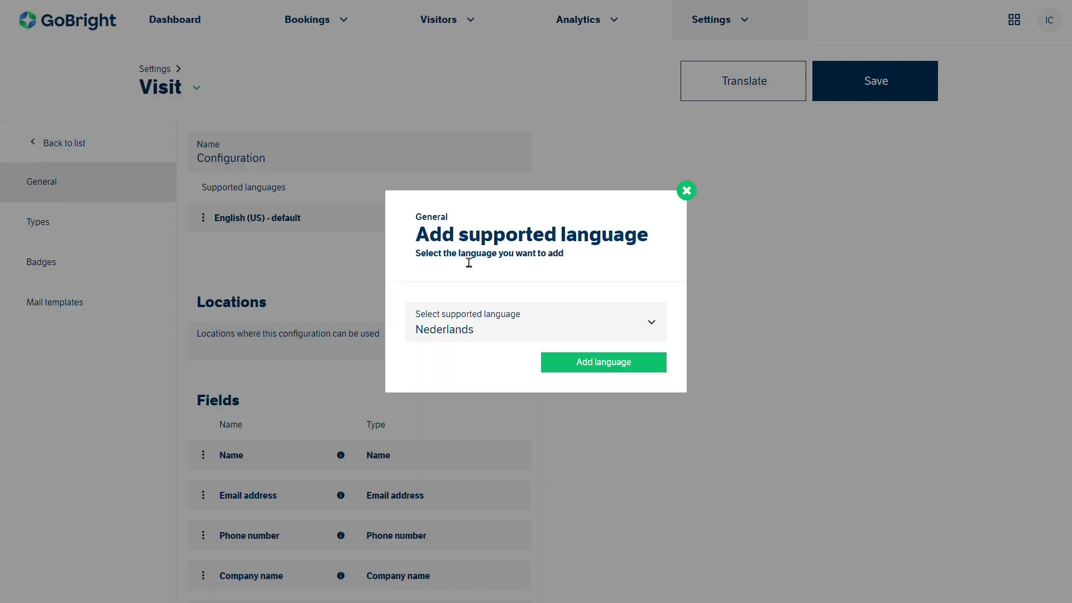
pyautogui.click(559, 333)
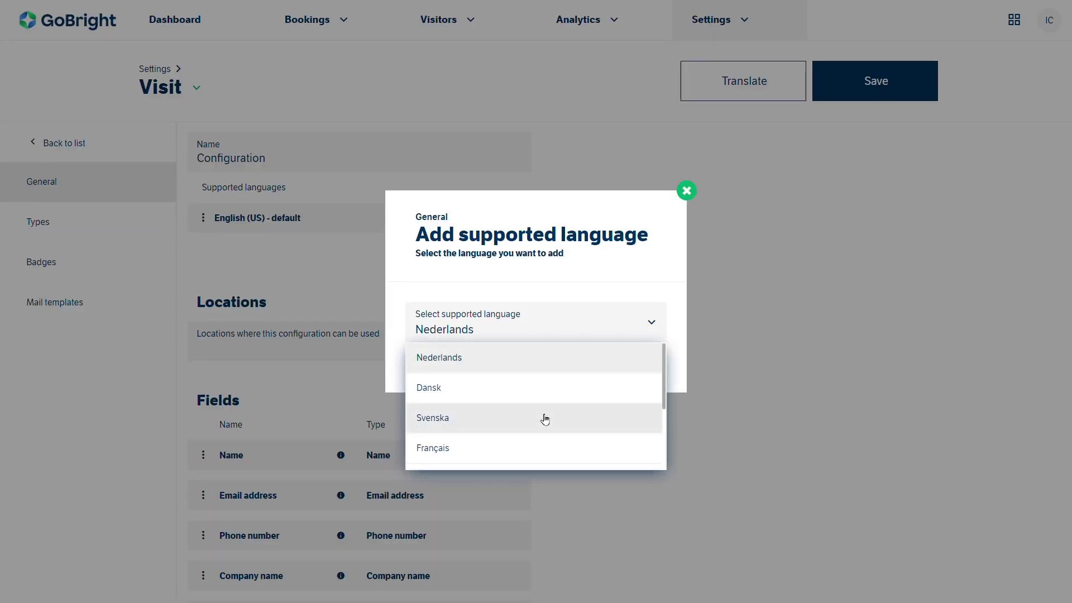
pyautogui.click(814, 294)
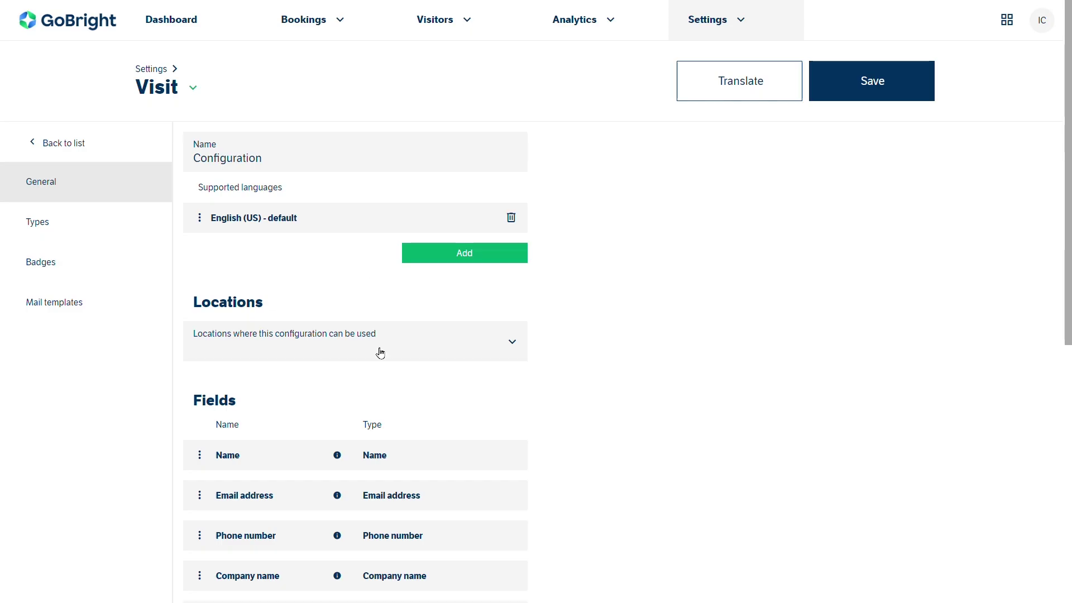
pyautogui.click(513, 344)
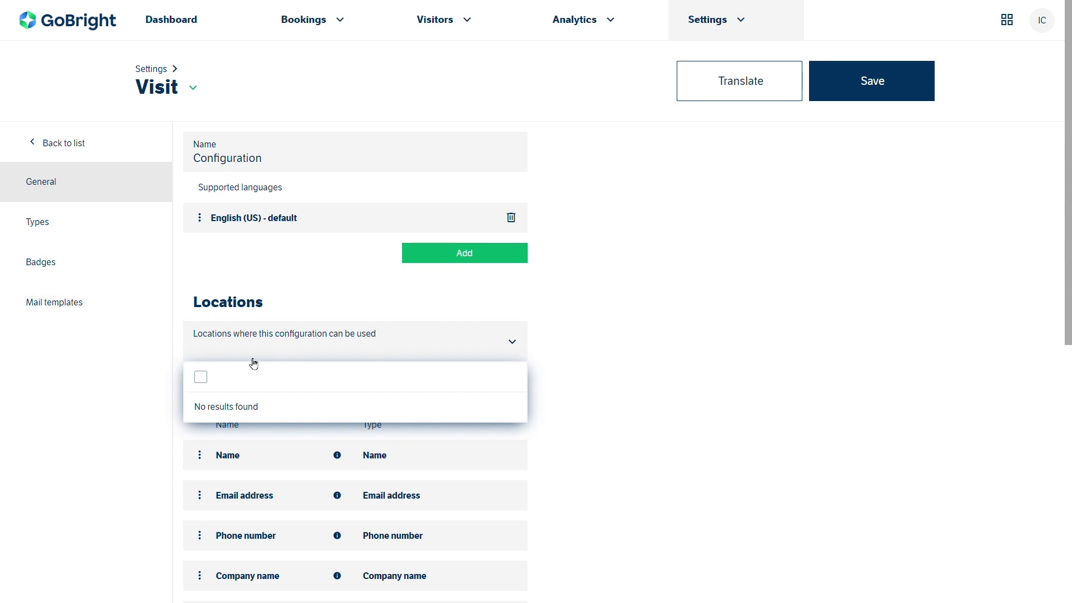
pyautogui.click(628, 252)
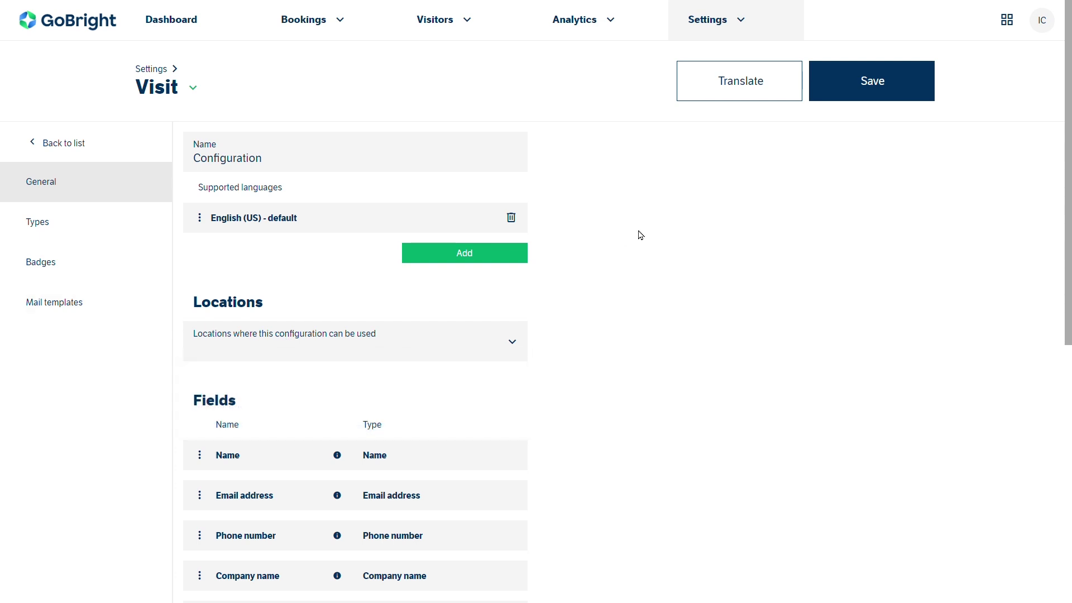
# Step: Add a custom Text field named 'badge number' to the visitor fields
pyautogui.scroll(-3, 642, 229)
pyautogui.scroll(-2, 657, 222)
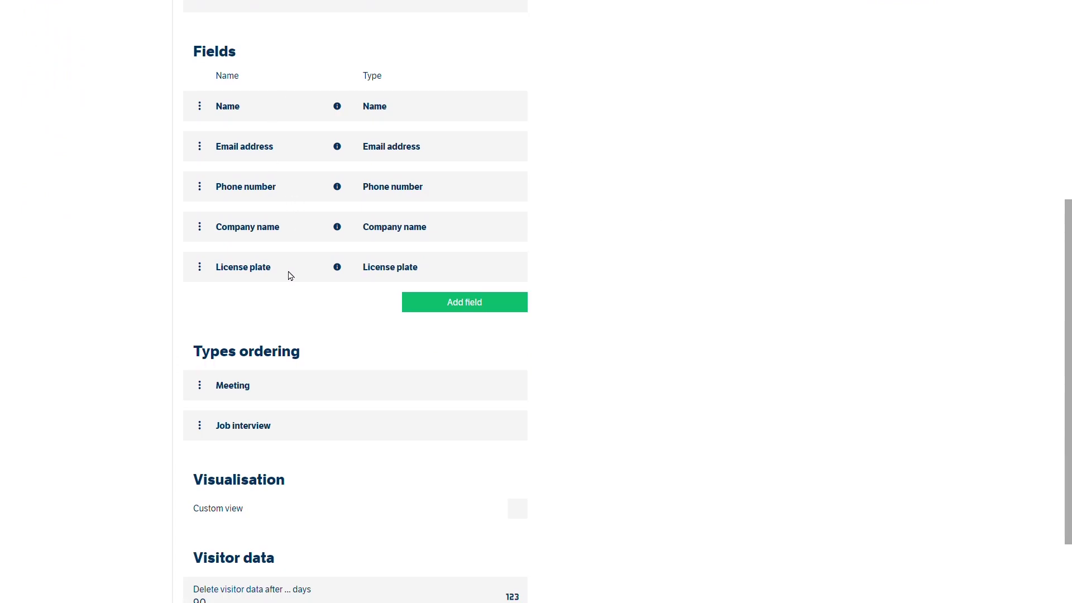
pyautogui.click(479, 306)
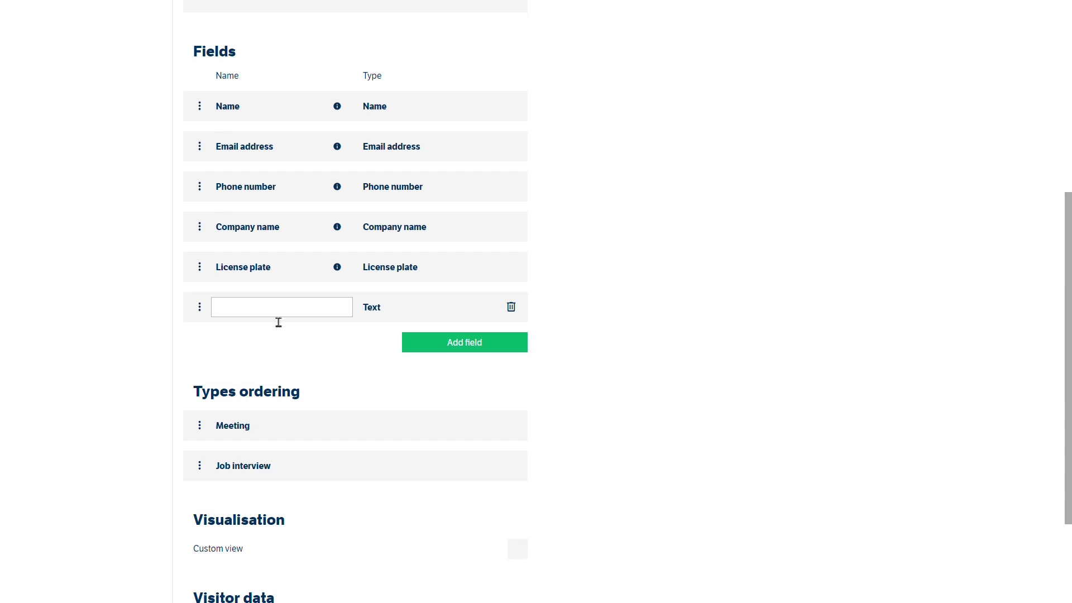
pyautogui.write('badge number')
pyautogui.scroll(-3, 311, 344)
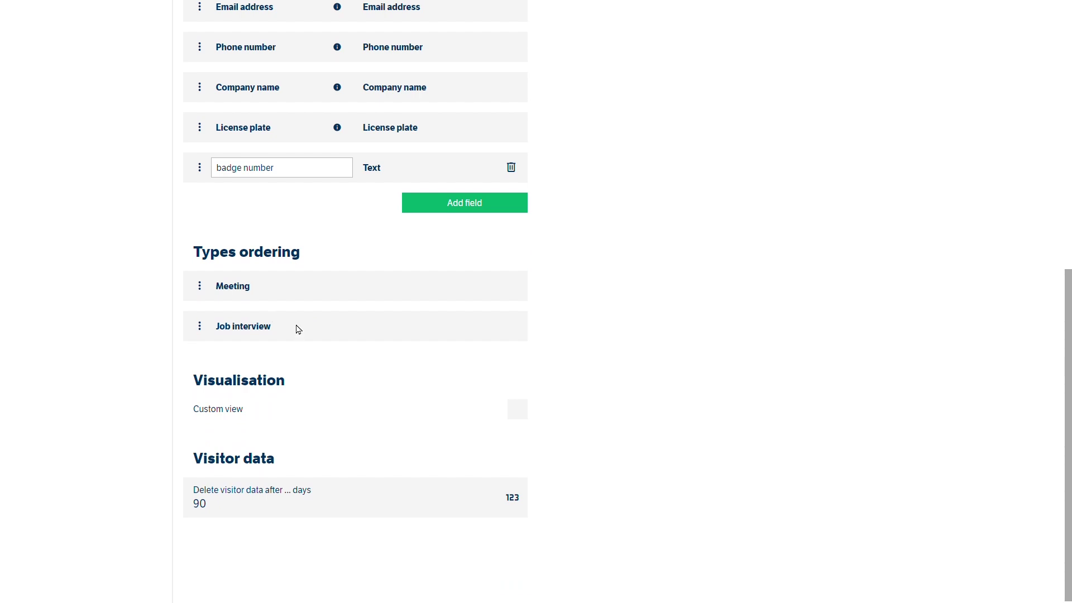
pyautogui.scroll(10, 298, 330)
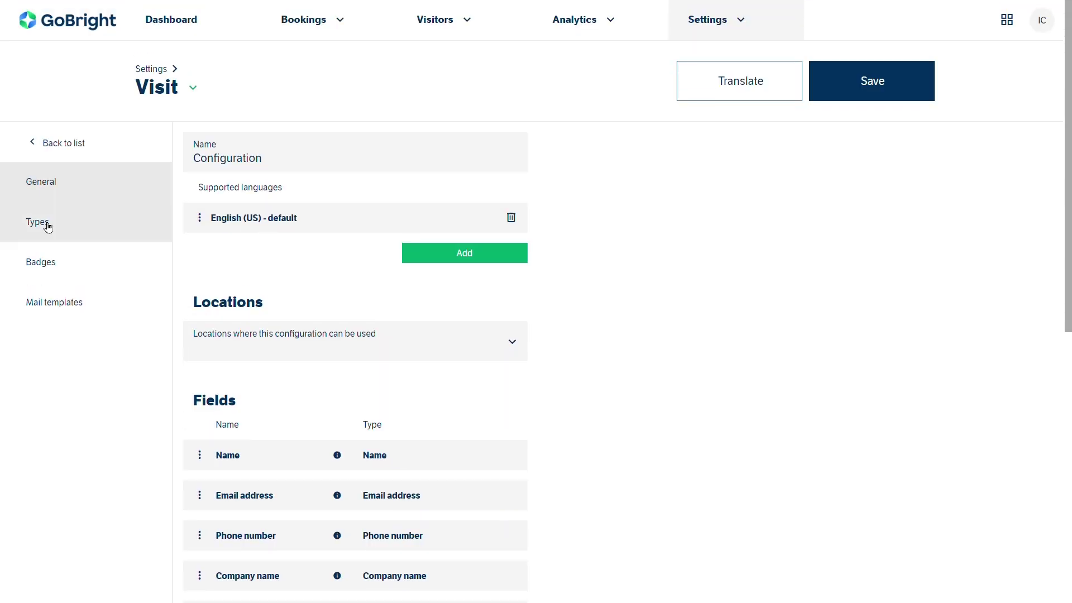
pyautogui.scroll(-9, 349, 216)
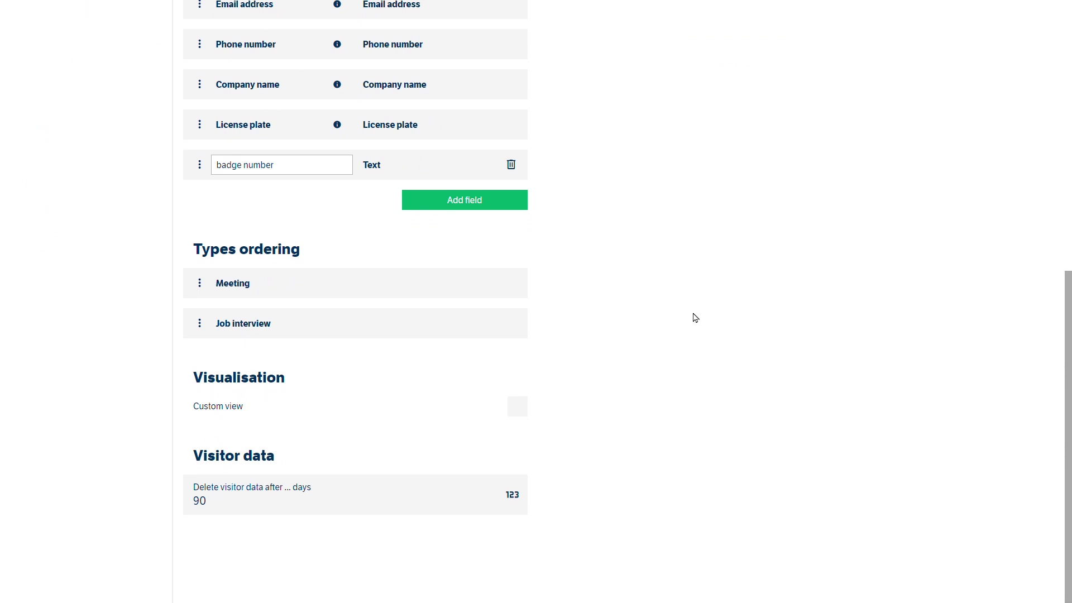
pyautogui.scroll(6, 694, 312)
pyautogui.scroll(2, 692, 295)
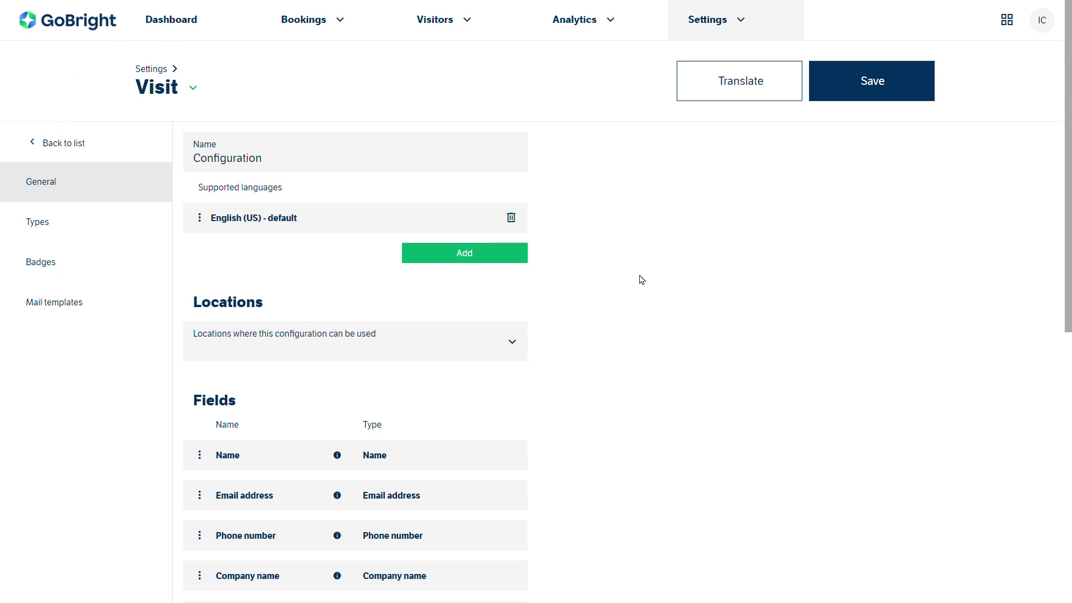
# Step: Show the Meeting visit type's settings and scroll through its sign-in options
pyautogui.click(67, 235)
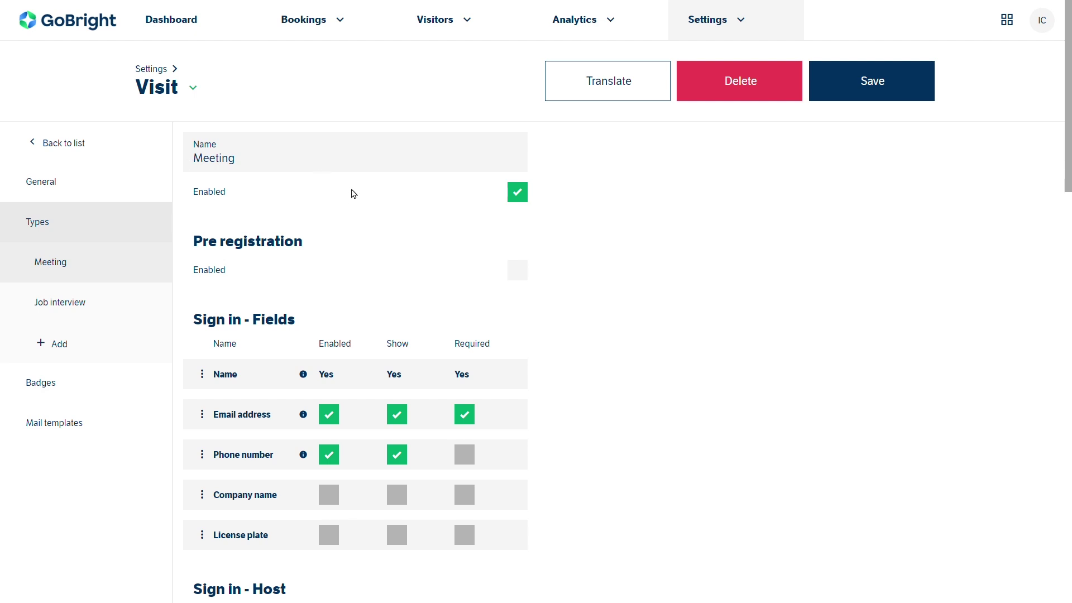
pyautogui.scroll(-1, 352, 193)
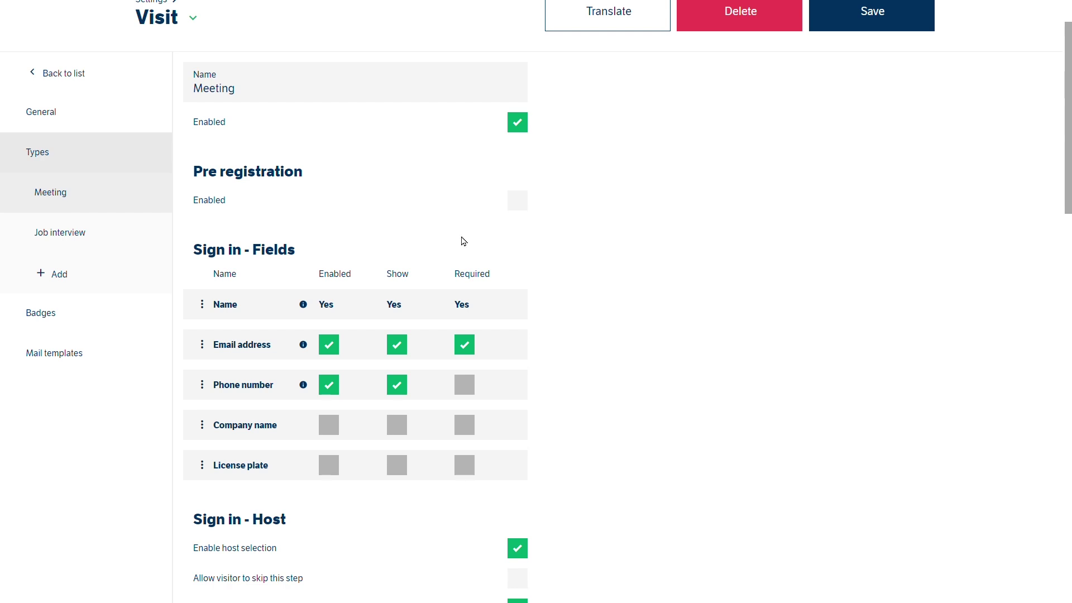
# Step: Enable pre-registration for the Meeting type, with pre-registration mail turned on
pyautogui.click(518, 207)
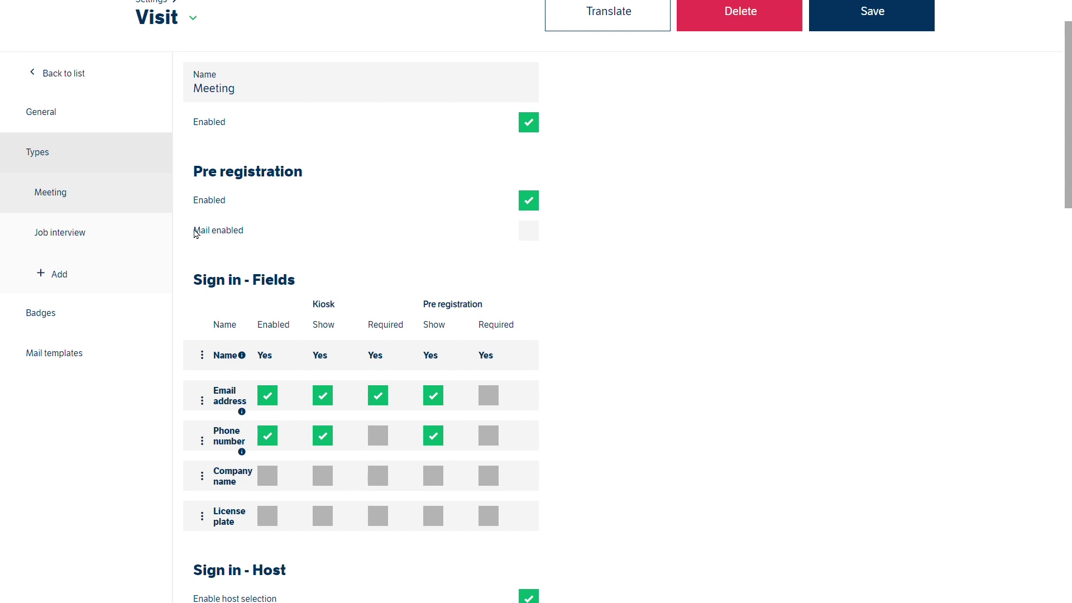
pyautogui.click(529, 238)
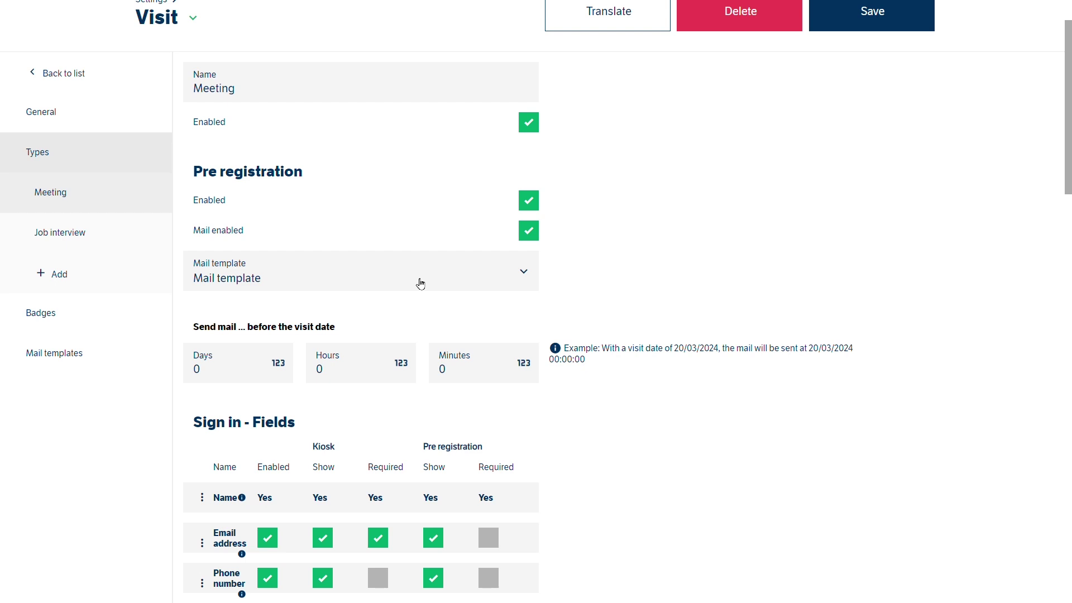
pyautogui.scroll(-4, 603, 217)
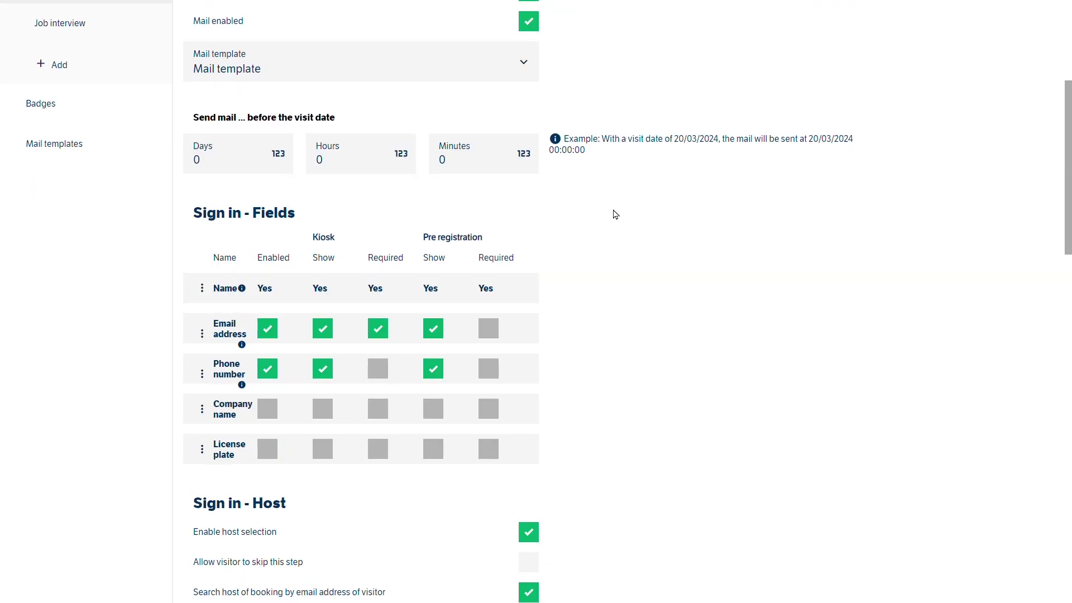
pyautogui.scroll(-1, 616, 214)
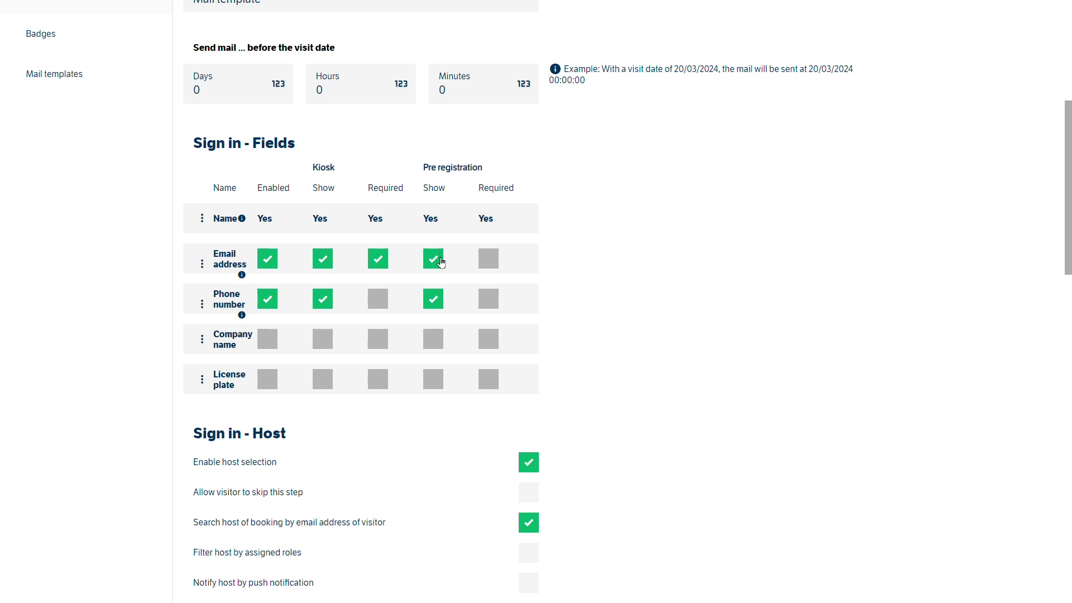
pyautogui.click(495, 261)
pyautogui.scroll(-1, 598, 324)
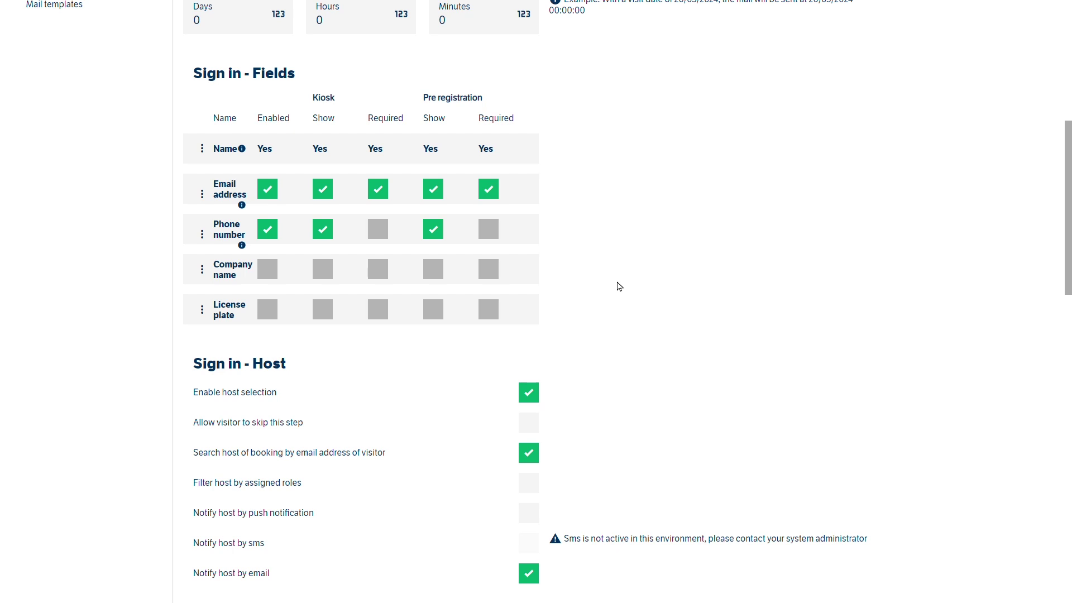
pyautogui.scroll(-5, 619, 286)
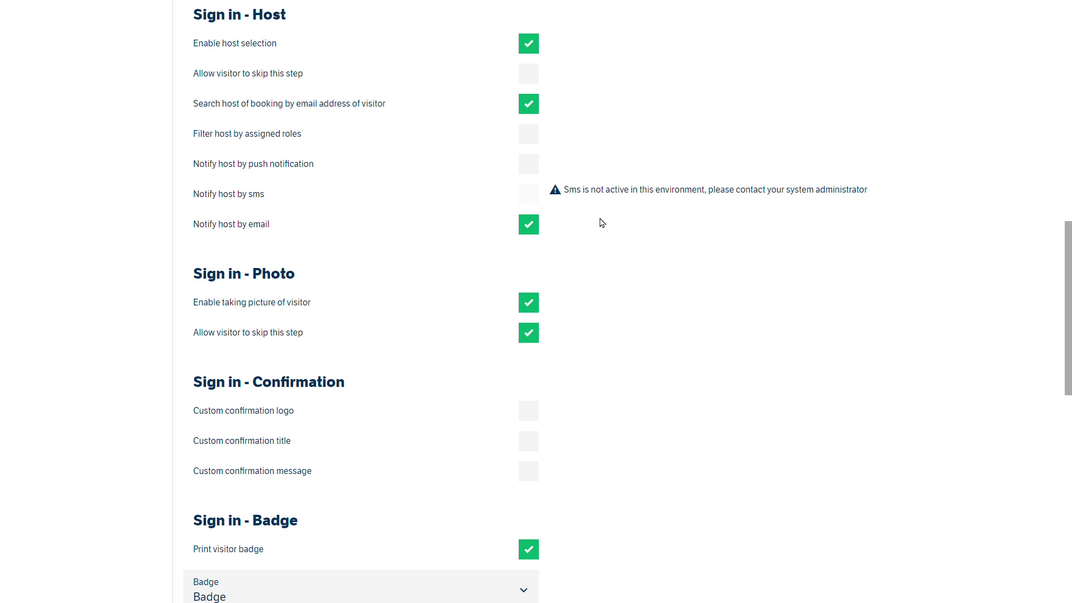
pyautogui.scroll(-4, 624, 231)
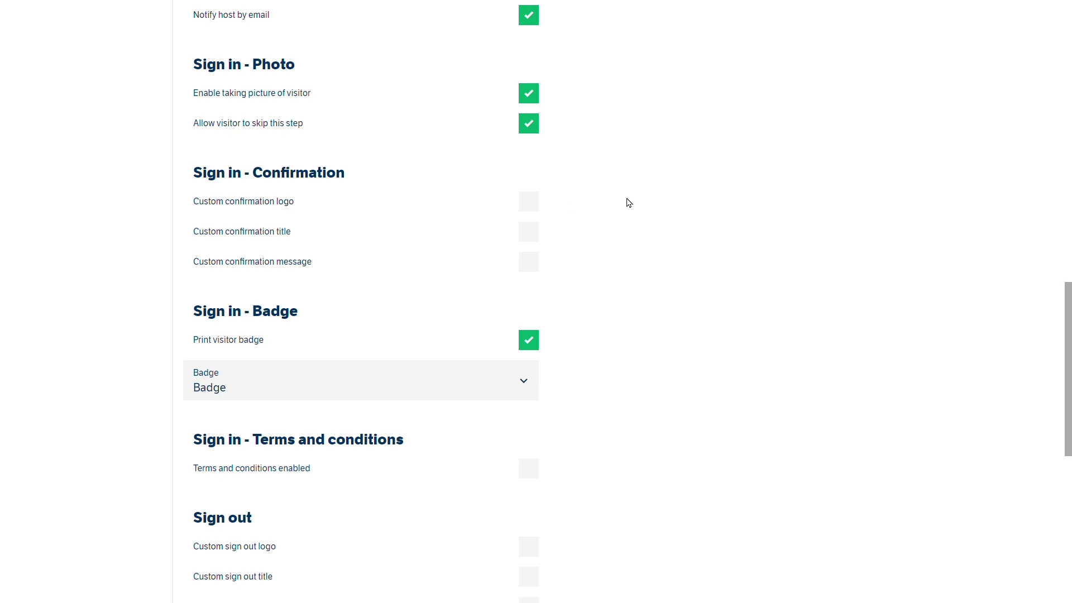
pyautogui.scroll(-3, 628, 201)
pyautogui.scroll(-3, 628, 201)
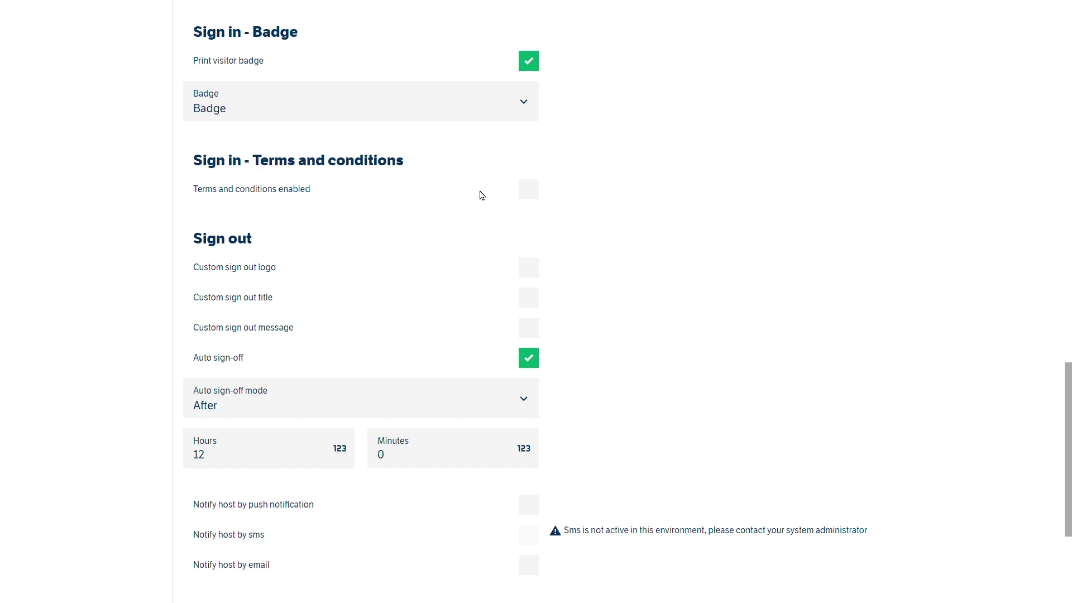
pyautogui.click(534, 190)
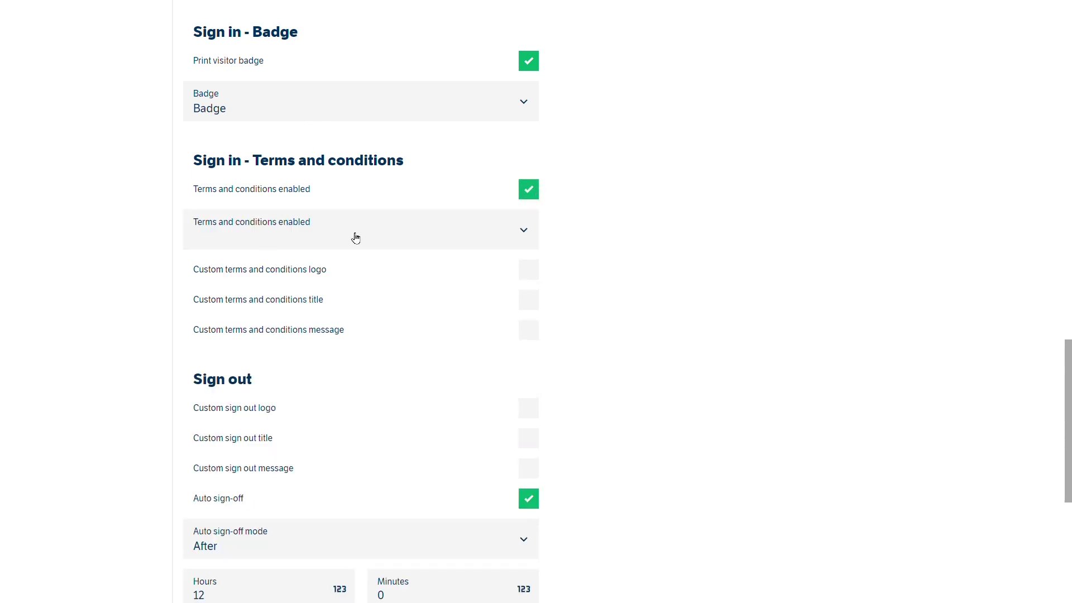
pyautogui.click(536, 199)
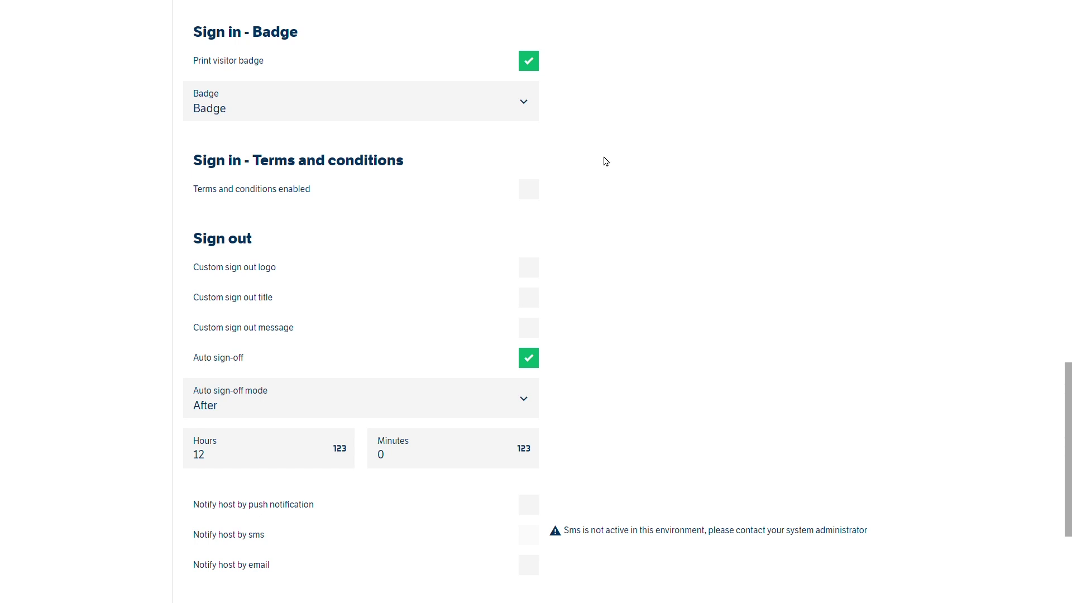
pyautogui.scroll(-3, 605, 162)
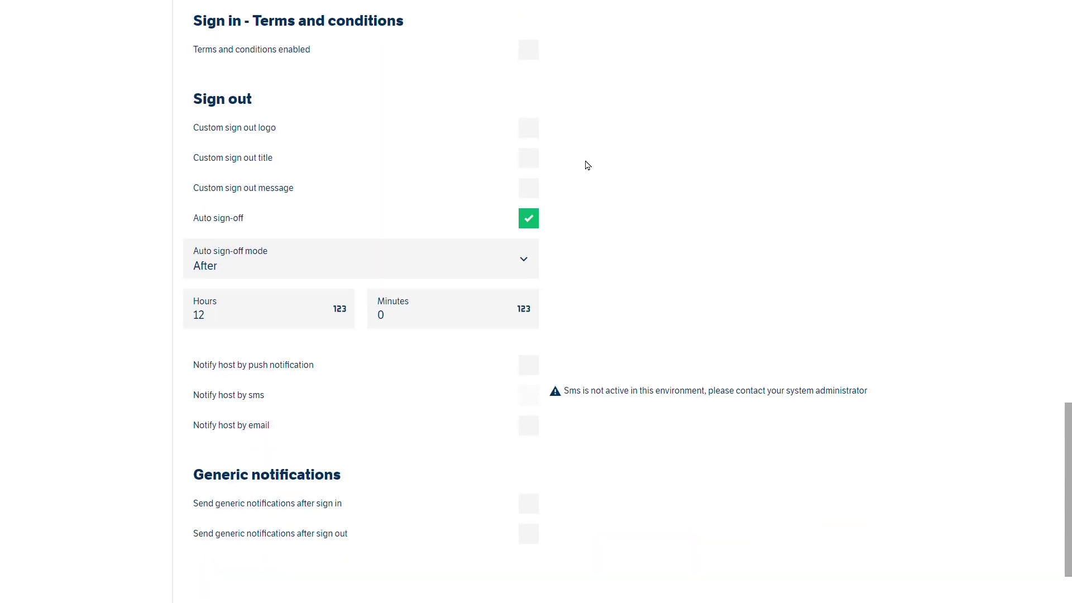
pyautogui.scroll(-2, 642, 310)
pyautogui.scroll(20, 671, 276)
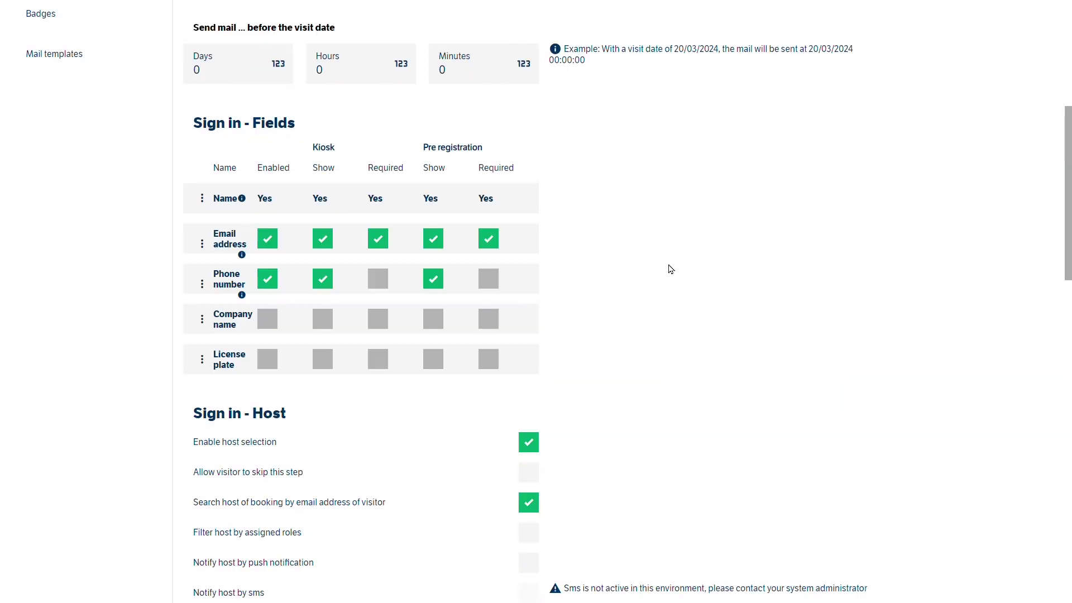
pyautogui.scroll(3, 671, 267)
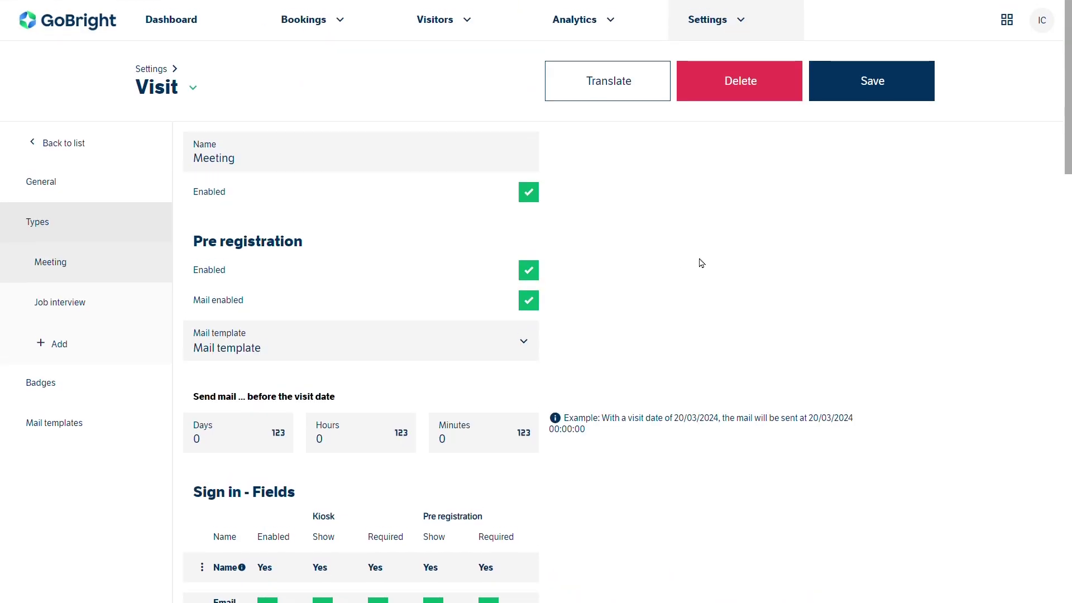
# Step: Show the Badges page and look over the badge layout fields and preview
pyautogui.click(56, 395)
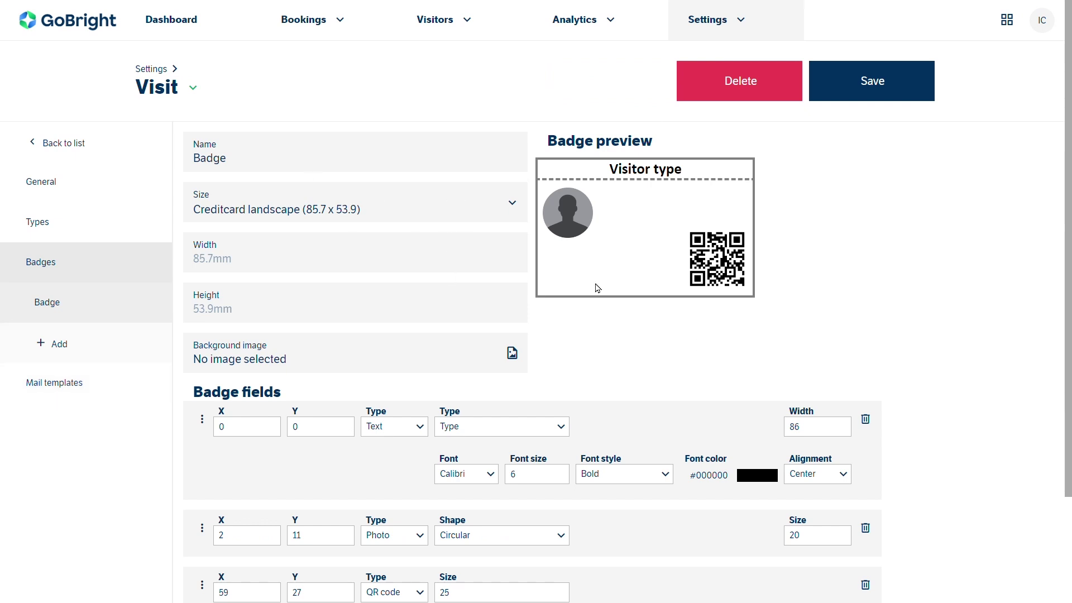
pyautogui.scroll(-3, 472, 268)
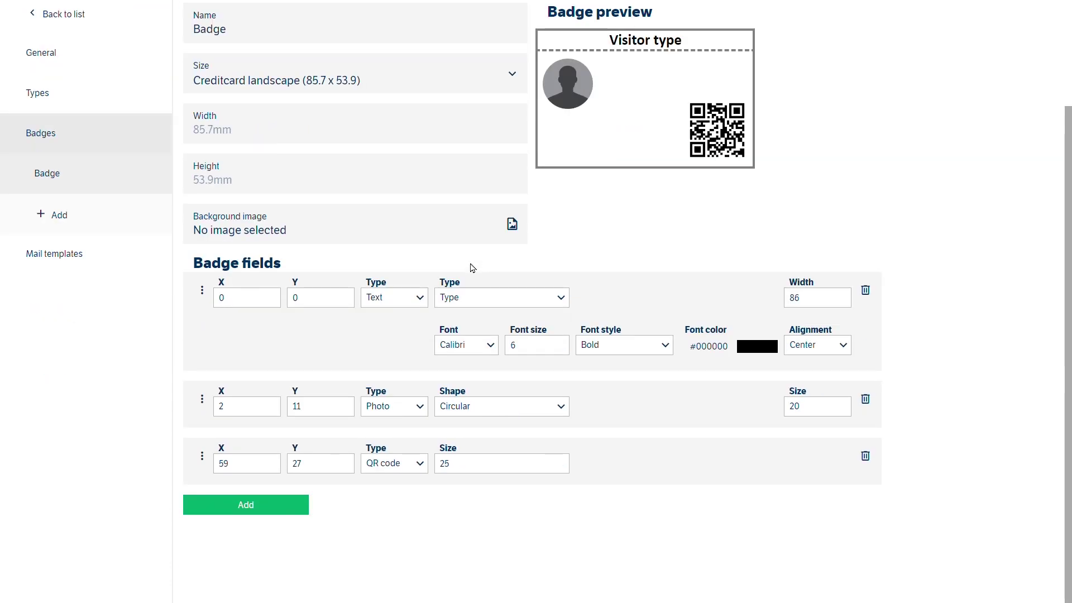
pyautogui.scroll(3, 471, 271)
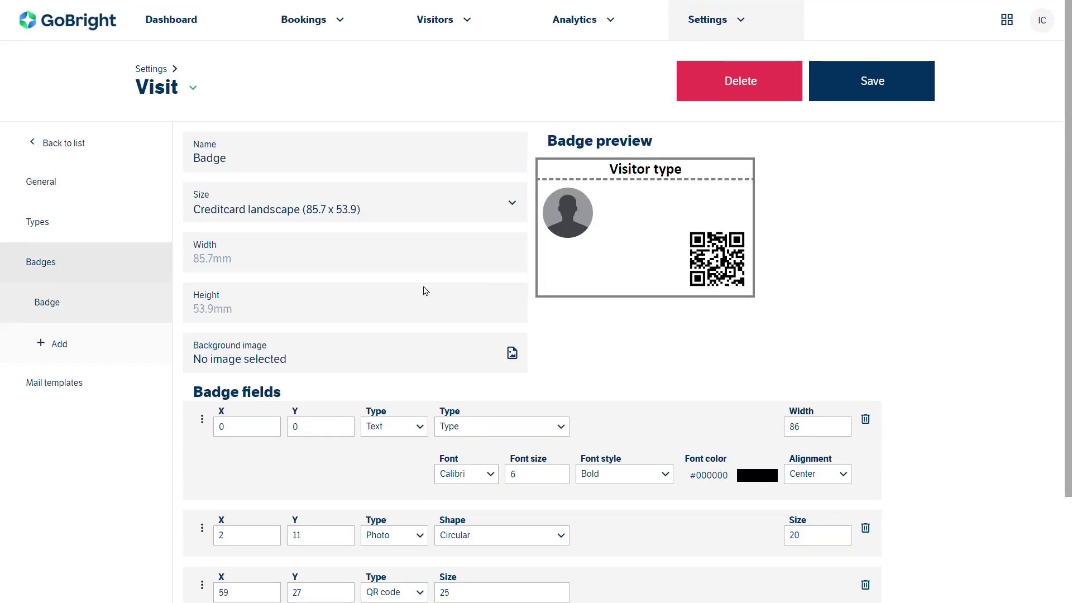
# Step: Append a new Image-type item to the Mail template after the closing text
pyautogui.click(75, 390)
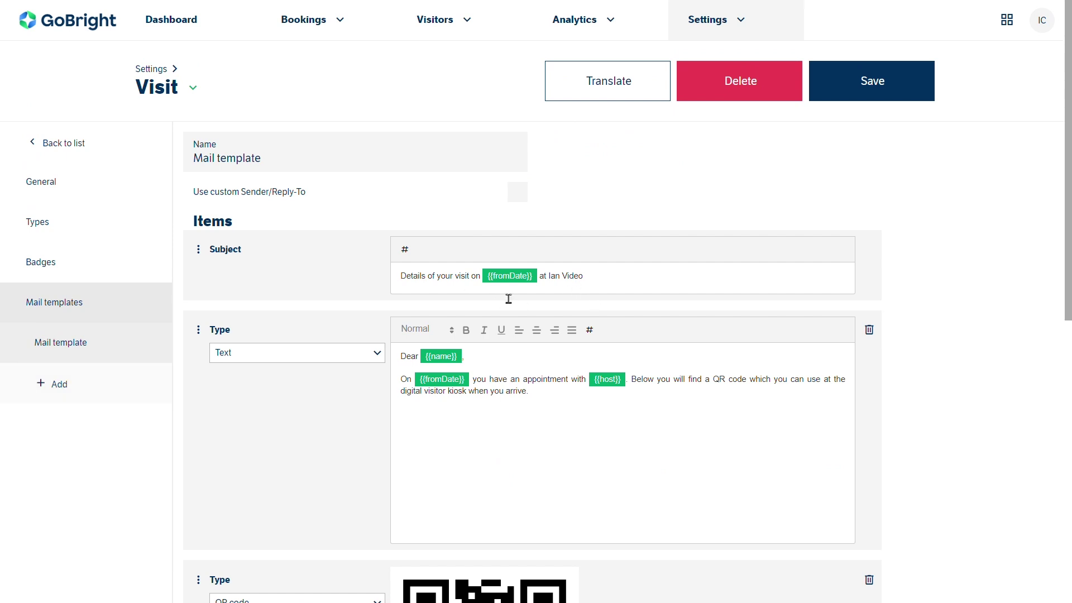
pyautogui.scroll(-1, 599, 294)
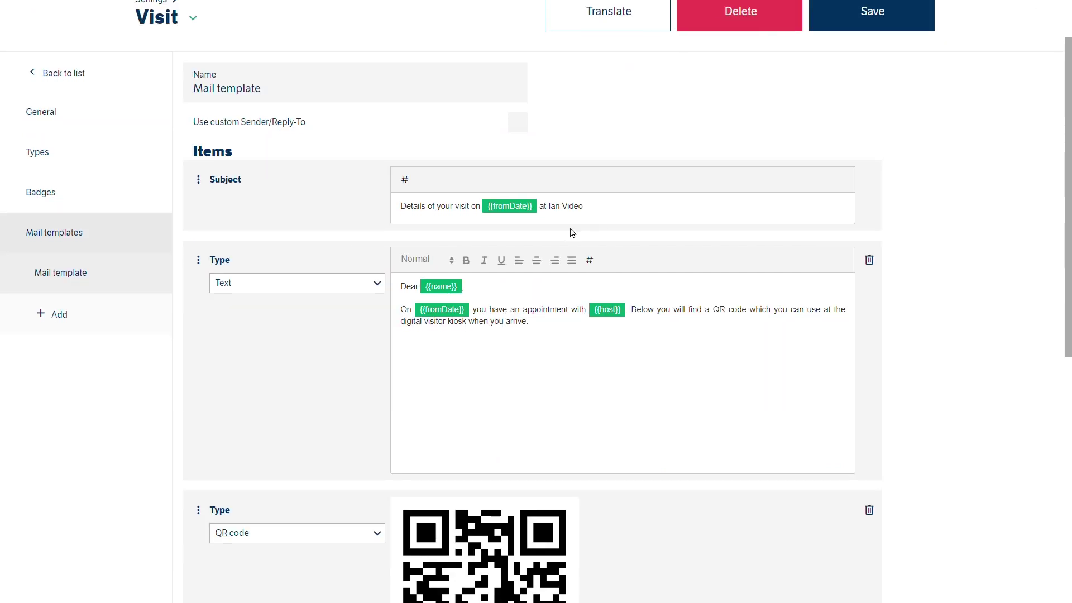
pyautogui.scroll(-5, 661, 347)
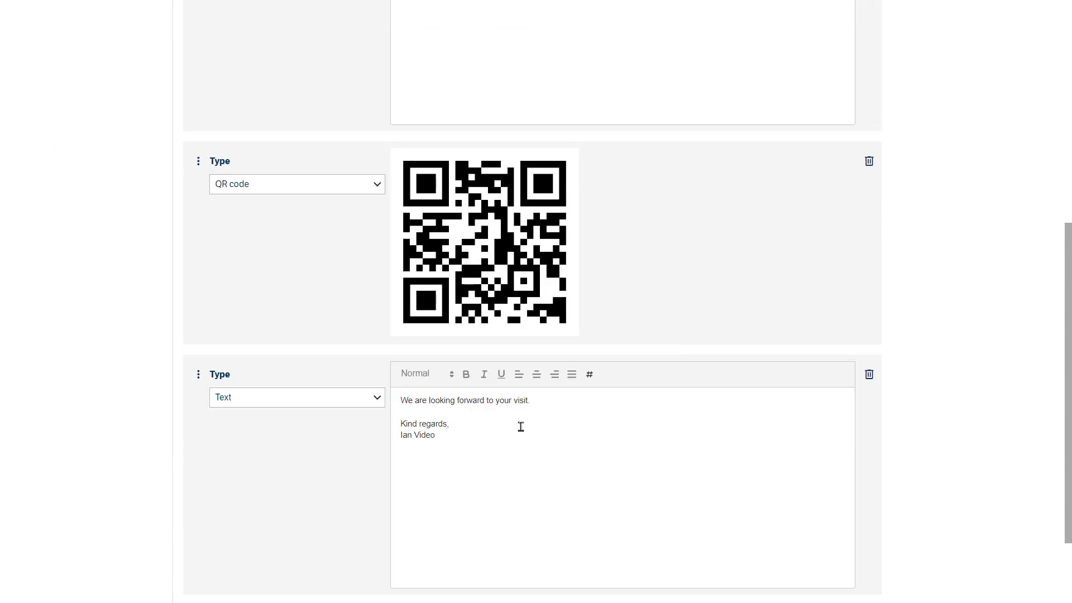
pyautogui.scroll(-2, 518, 424)
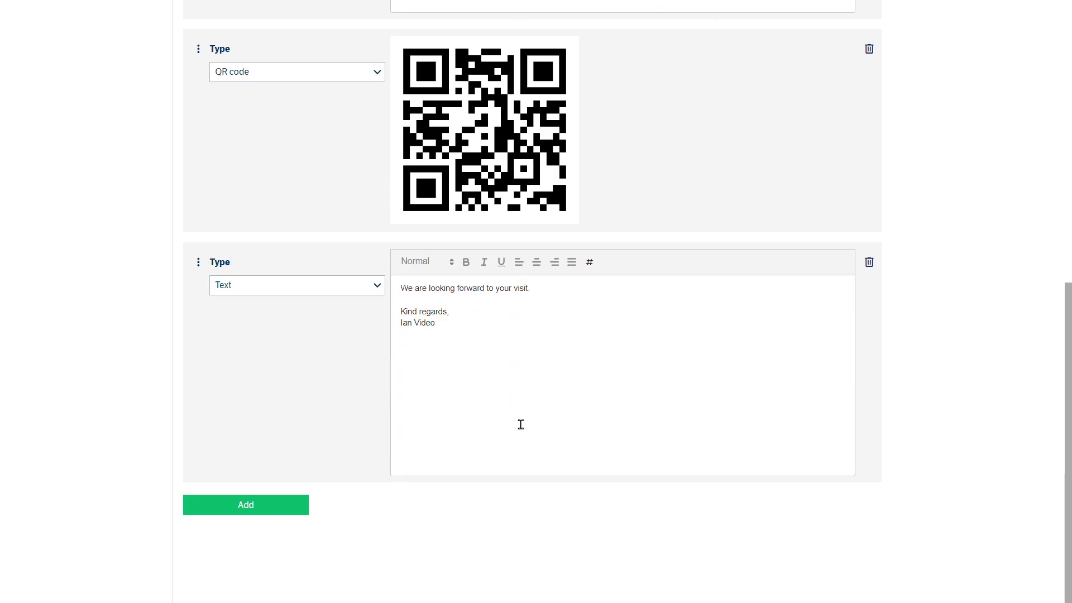
pyautogui.click(278, 507)
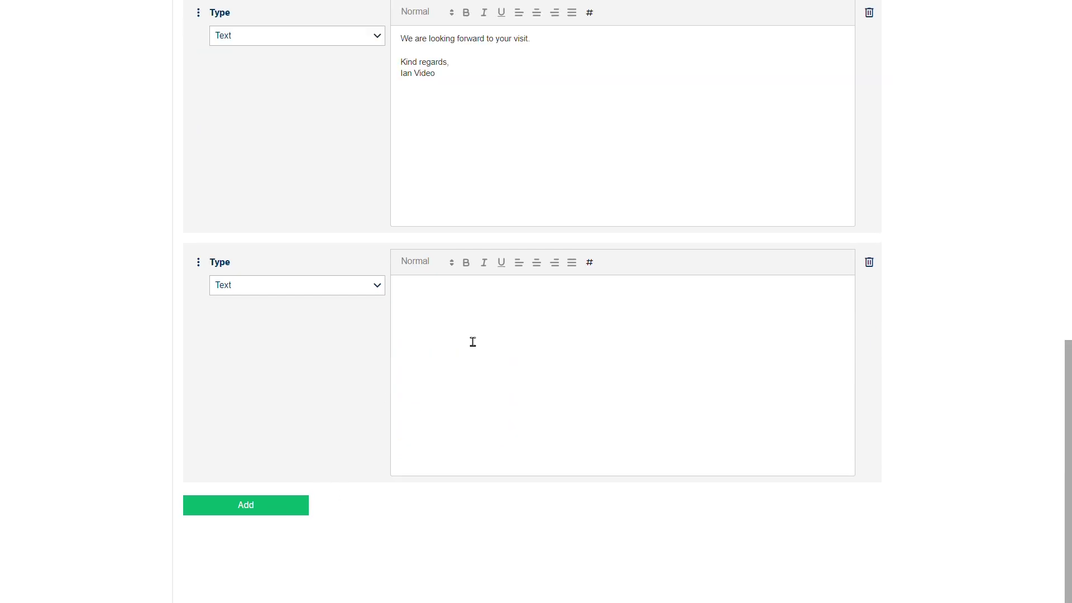
pyautogui.click(368, 287)
pyautogui.click(334, 342)
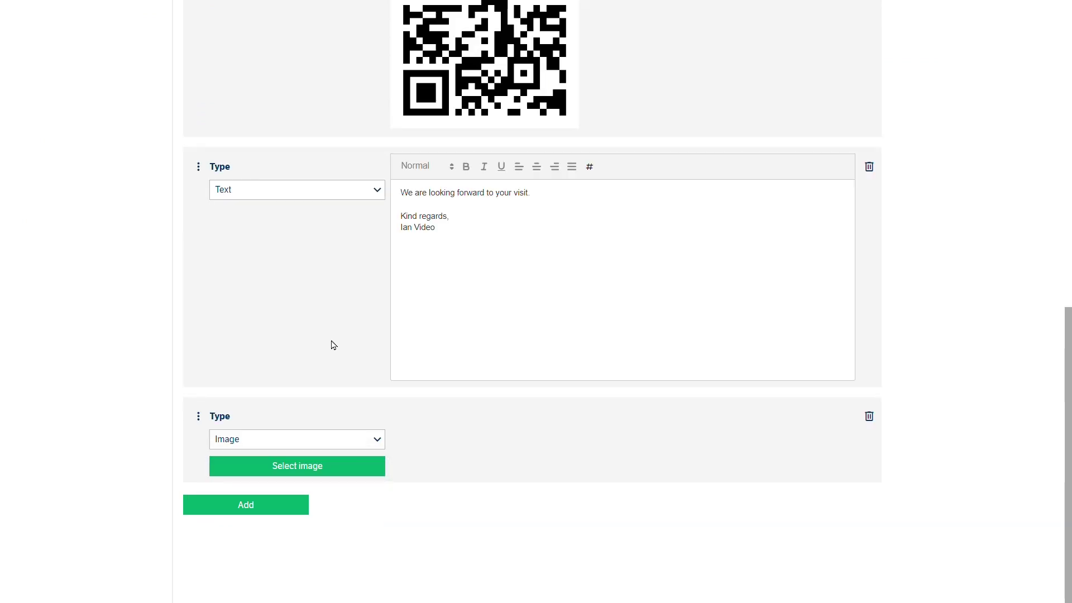
pyautogui.scroll(10, 540, 342)
pyautogui.scroll(1, 540, 342)
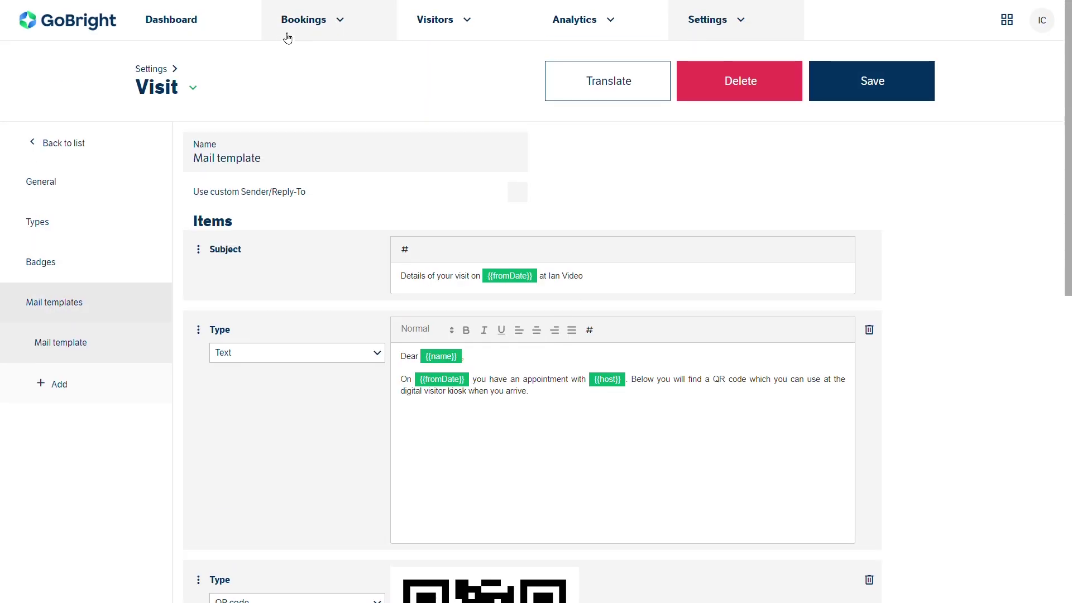
# Step: Go back to the visit Configurations list
pyautogui.click(71, 144)
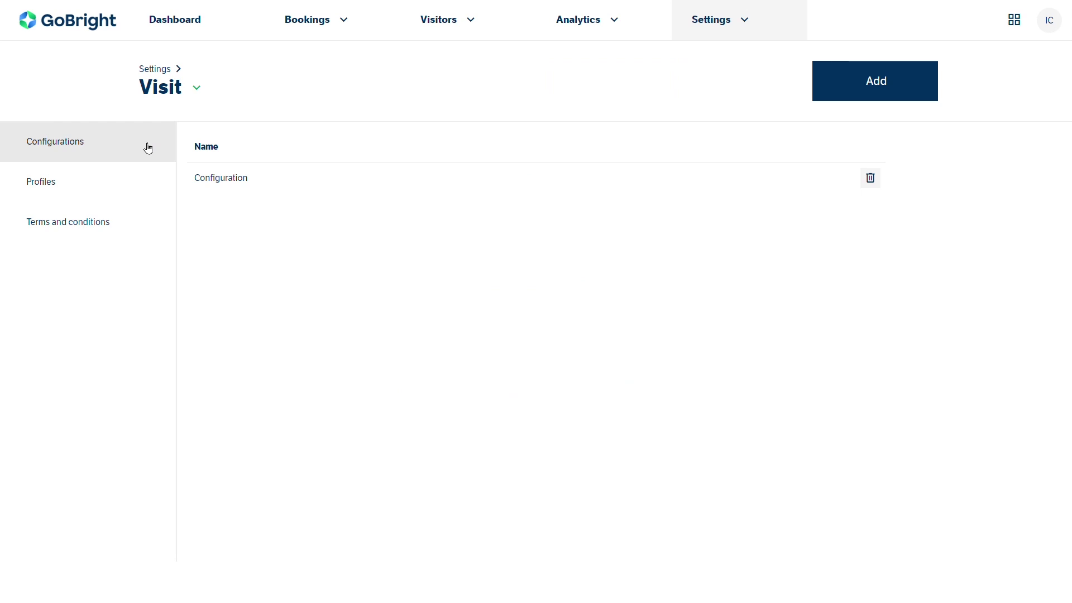
# Step: Switch to the Dashboard with the First Floor live floor plan
pyautogui.click(159, 25)
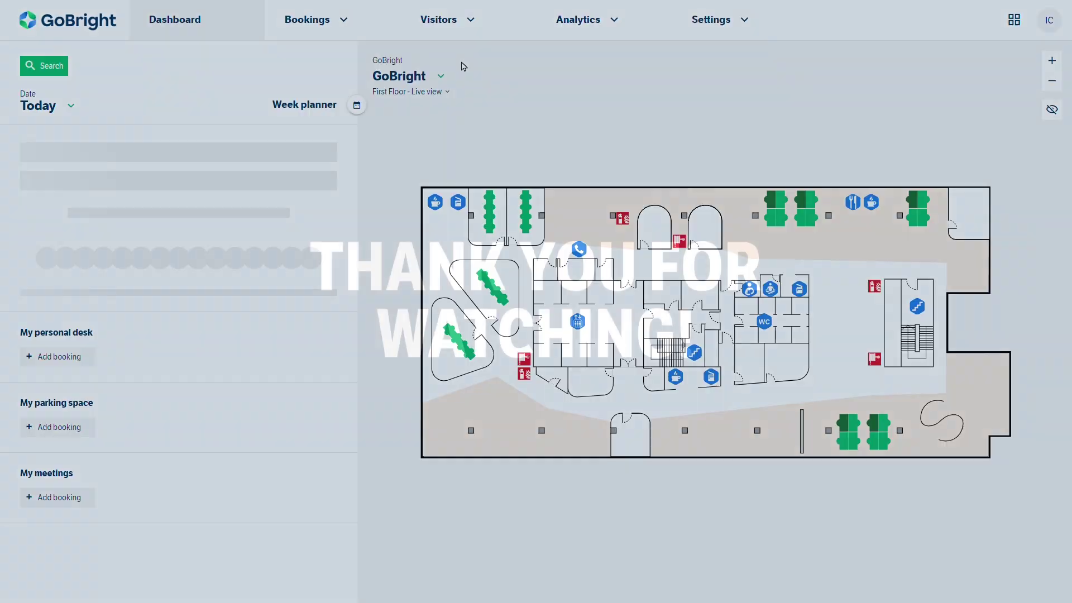